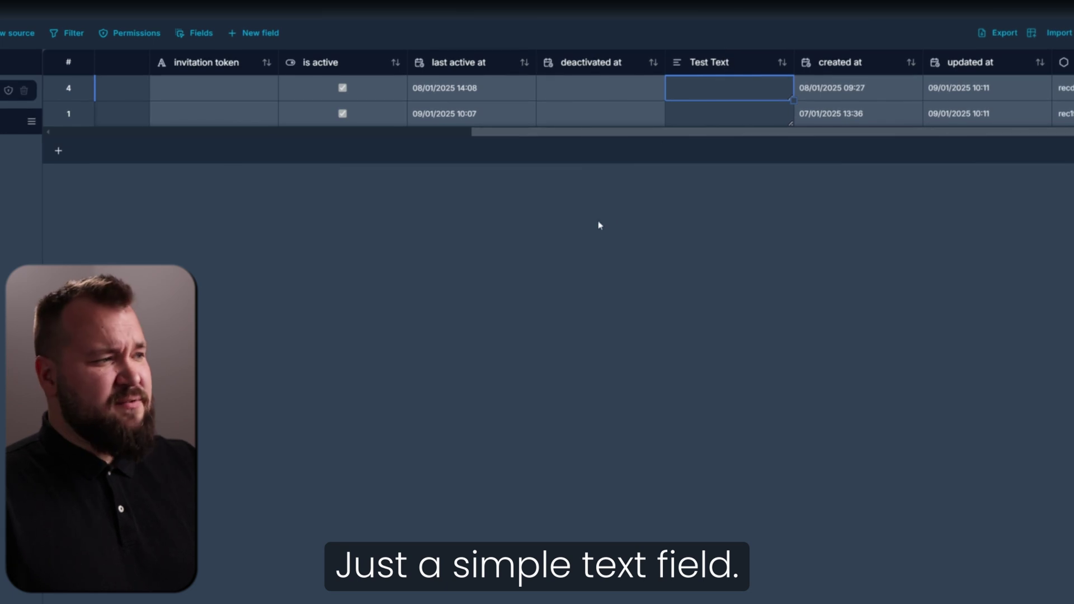
Start a new User table field named AI Test Field with the AI Powered type and the Classify operation.
left_click(254, 33)
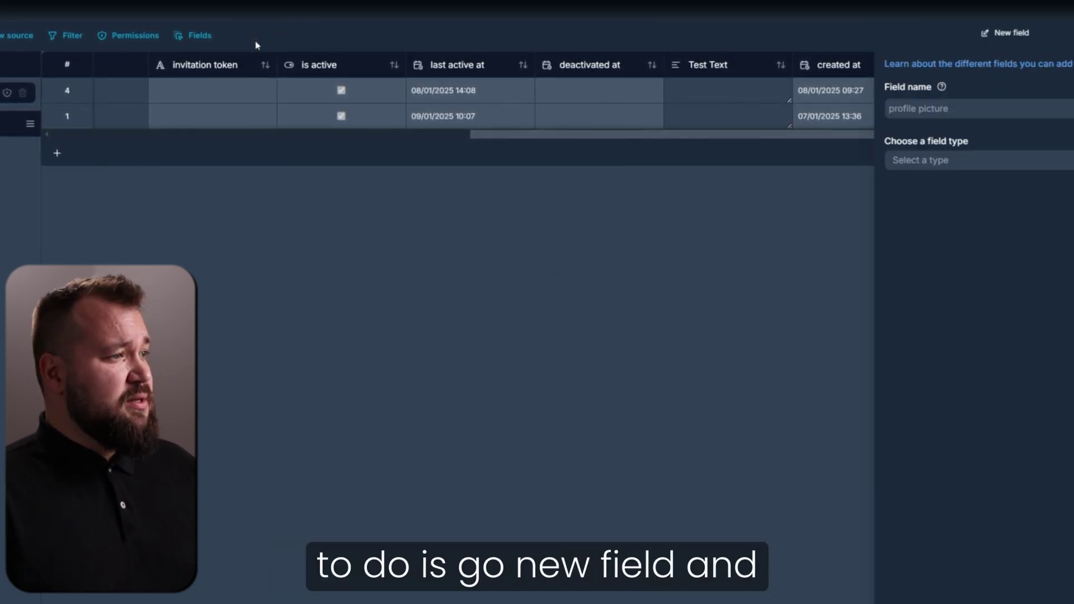
left_click(933, 108)
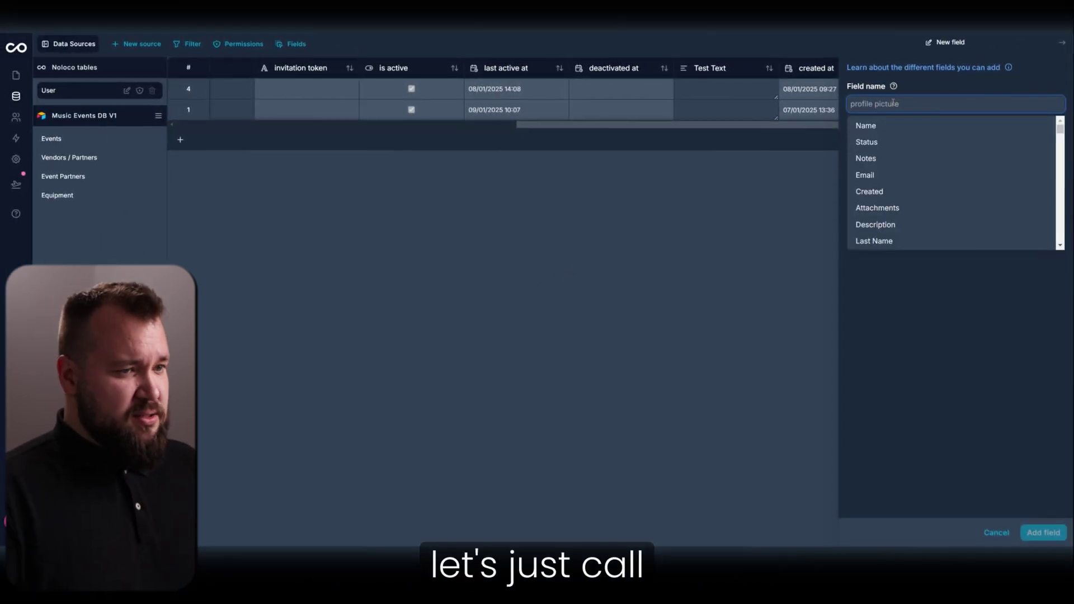
type("AI Test Field")
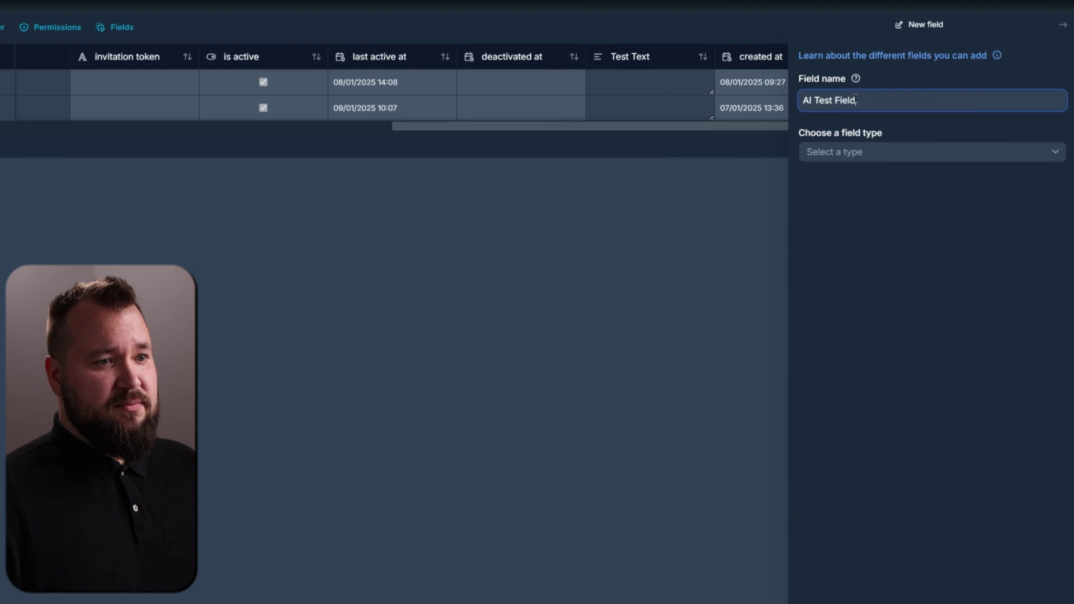
left_click(866, 151)
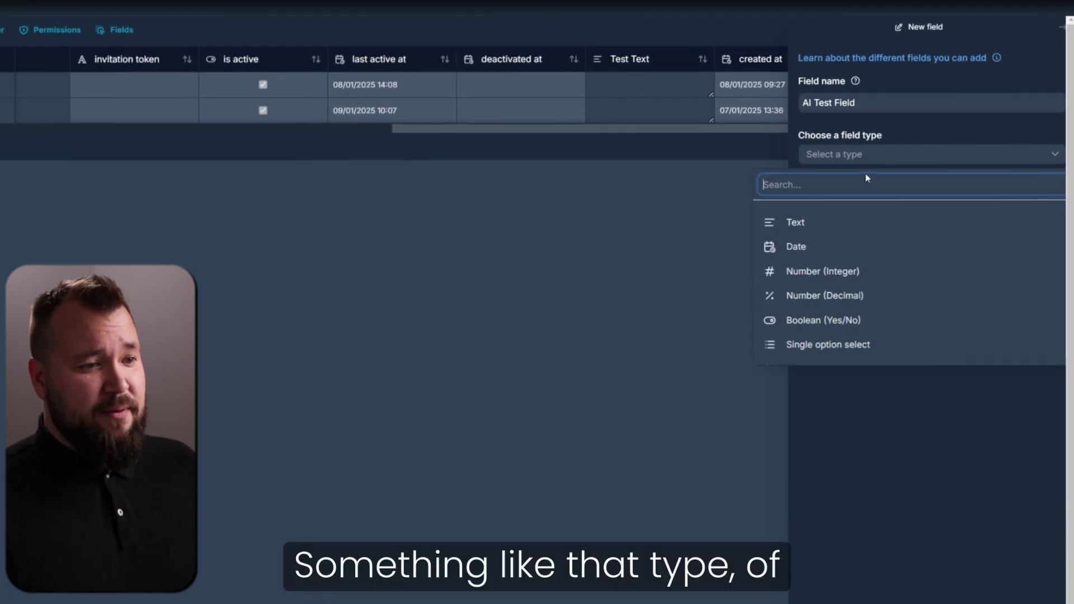
scroll(883, 263, "down", 2)
scroll(882, 269, "down", 5)
left_click(882, 288)
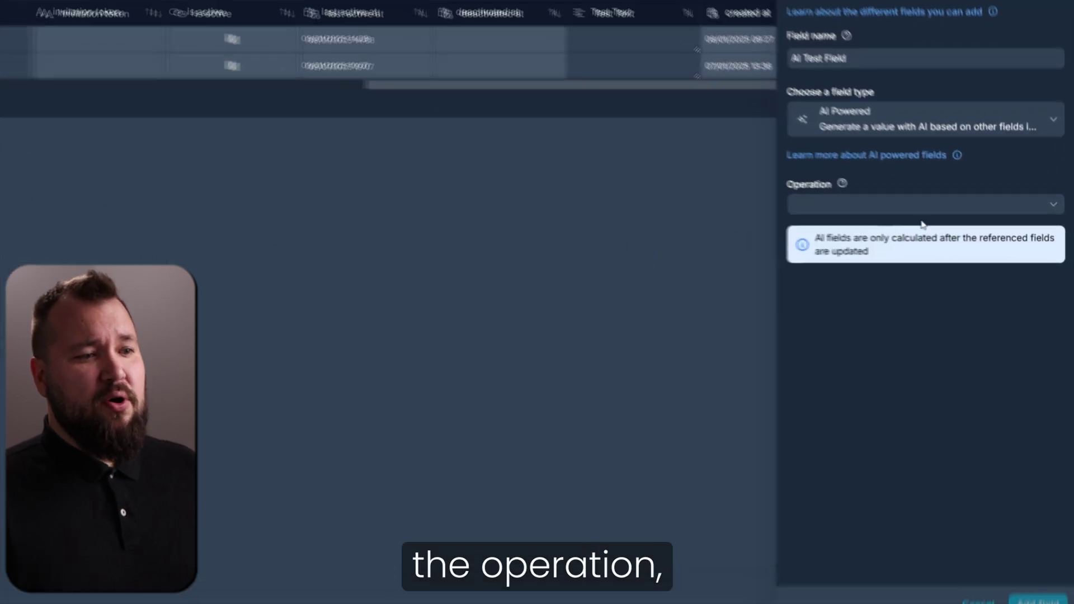
left_click(945, 218)
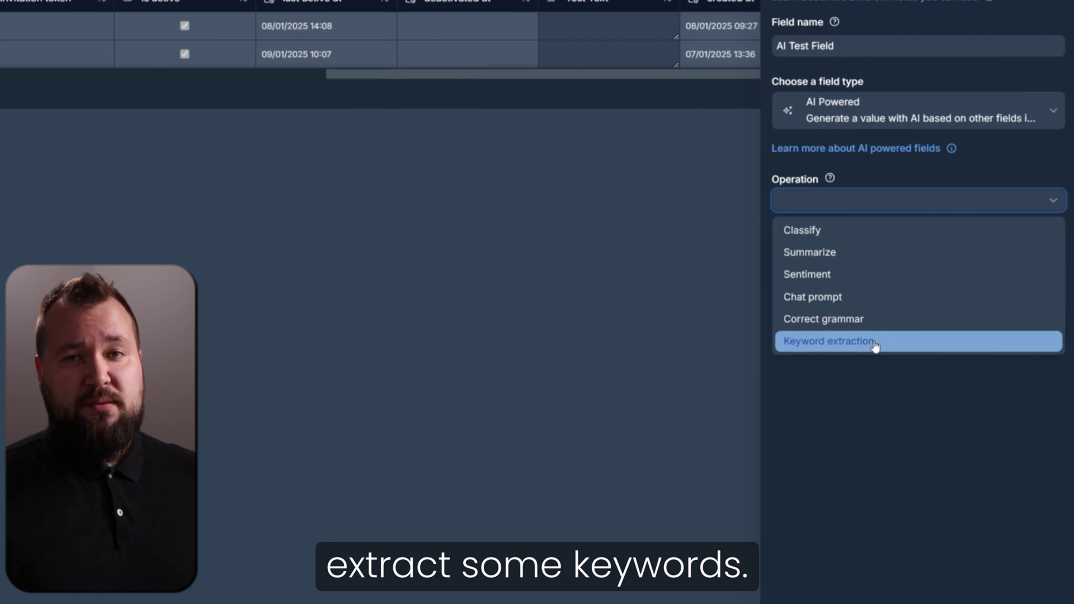
left_click(881, 234)
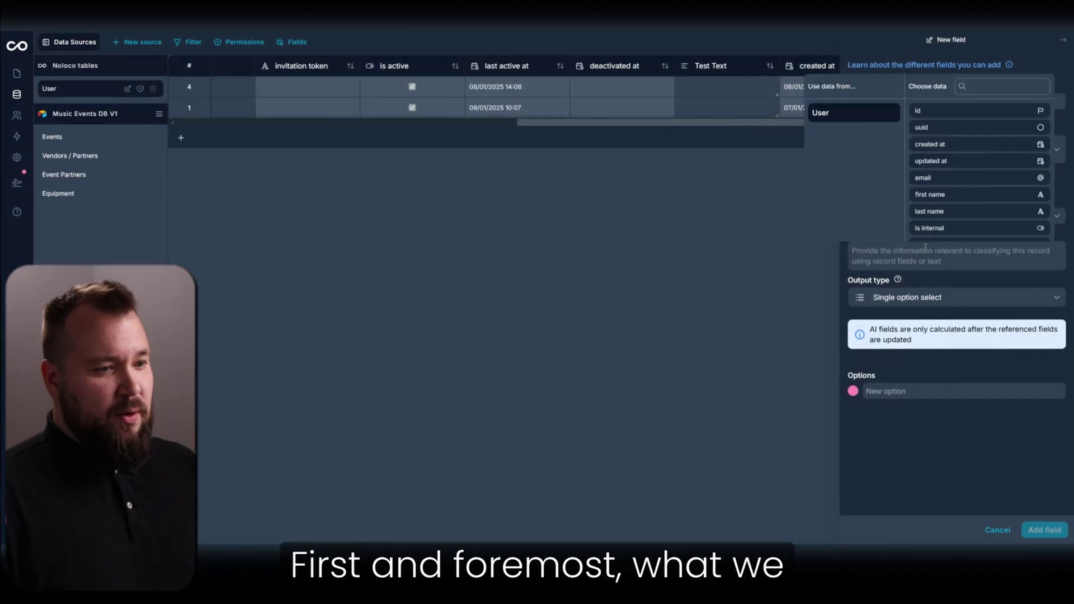
Begin the data to classify with the heading "// Client Input //" and a reference to the Test Text field below it.
left_click(926, 247)
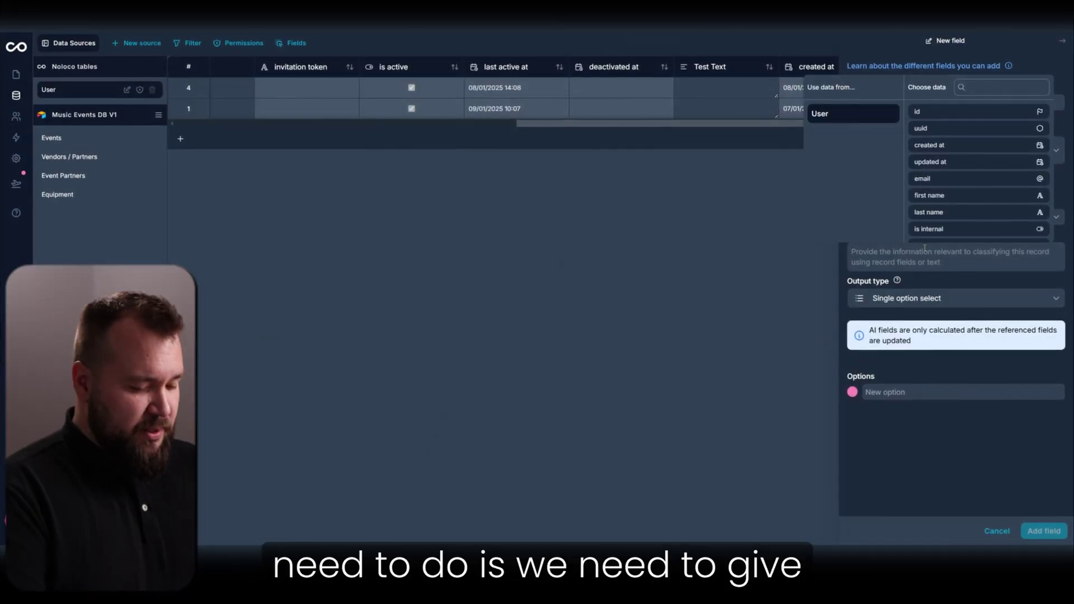
type("//")
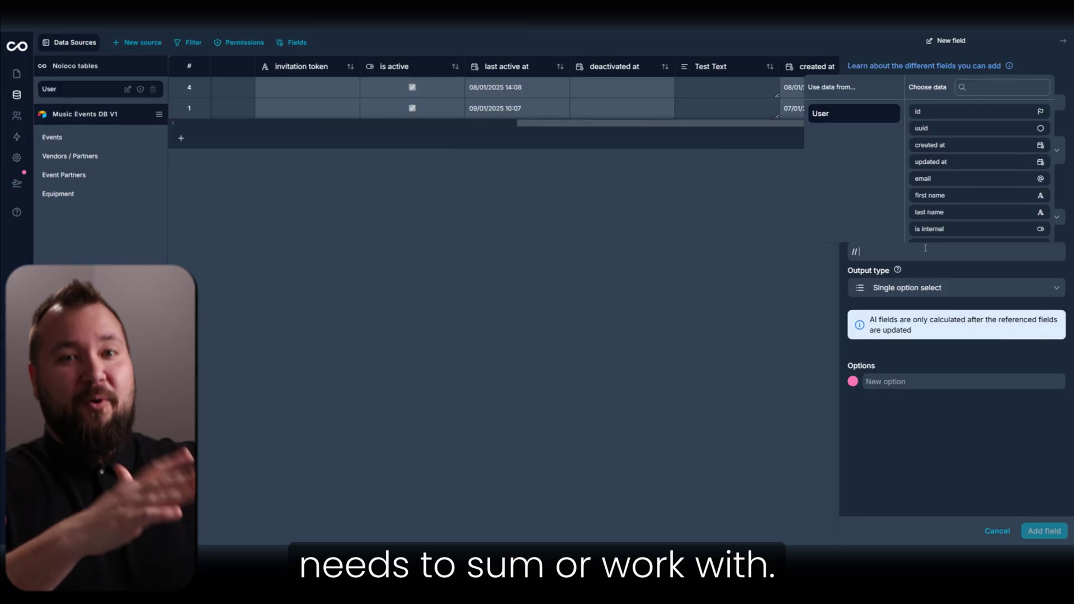
type("client Input //")
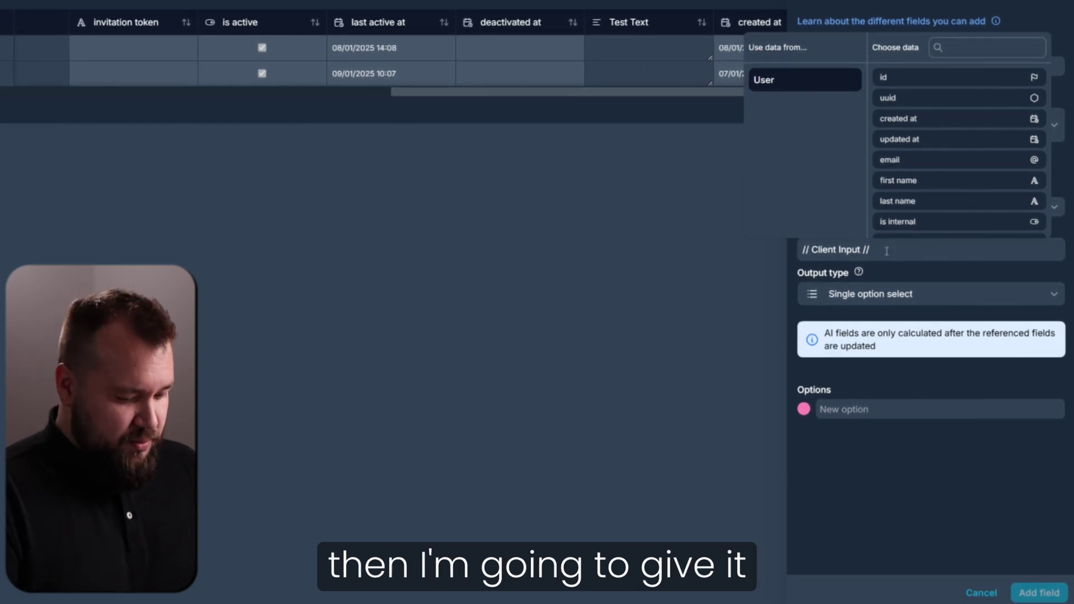
scroll(960, 145, "down", 2)
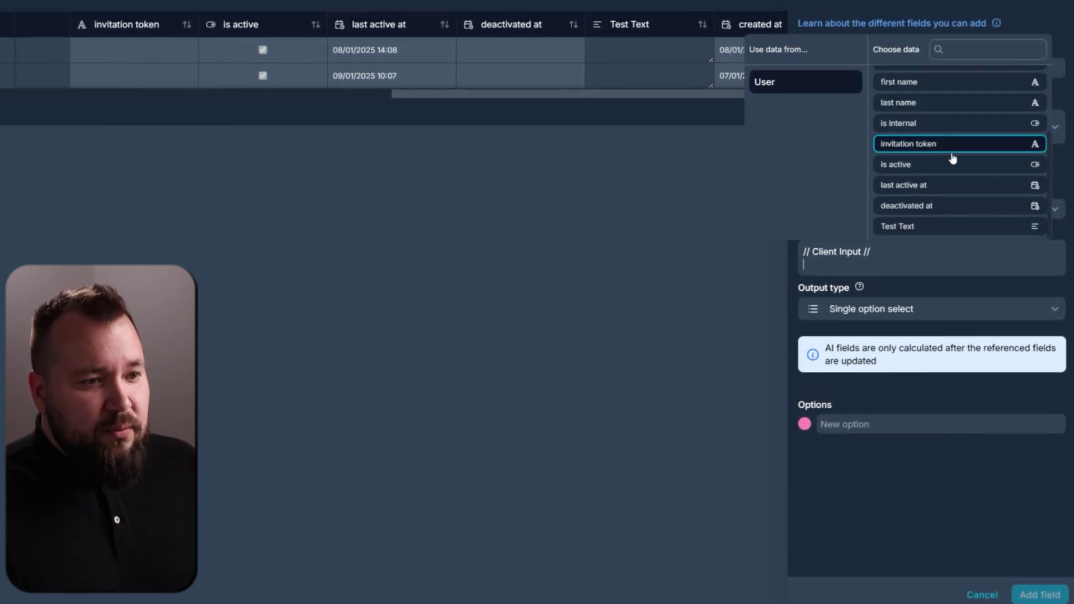
left_click(899, 266)
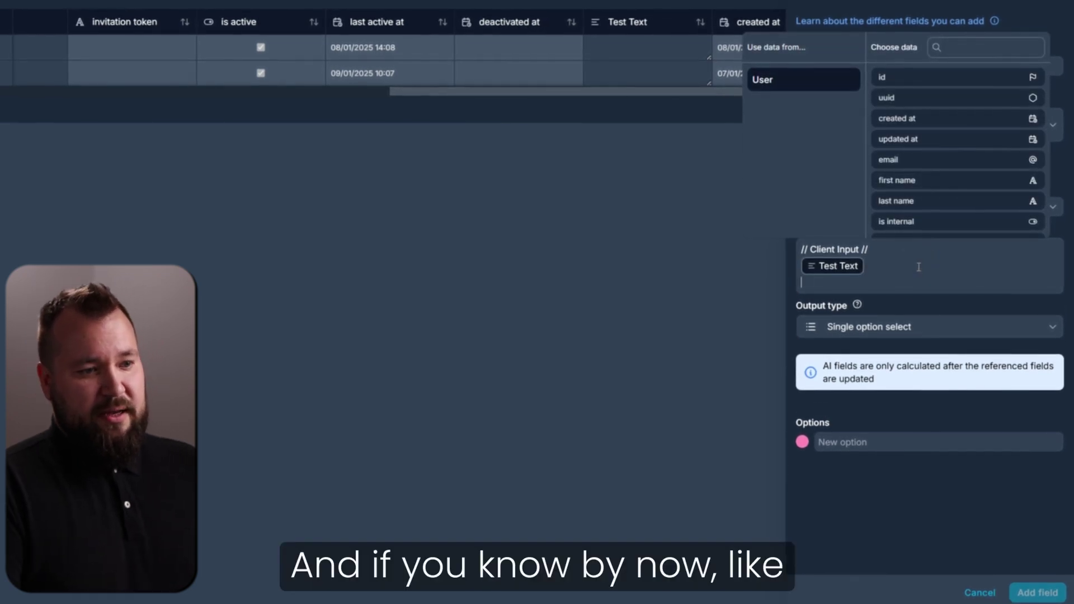
Add a "// Your Mission //" section reading "Please extract the type of vehicle the client has based on the client input above.".
key("Return")
type("//")
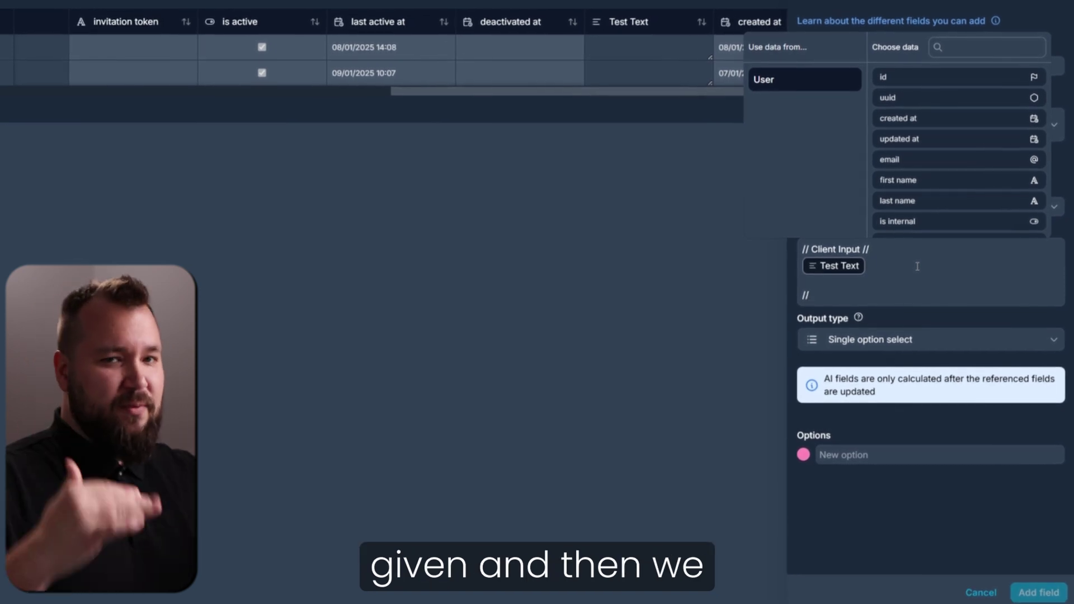
type("t")
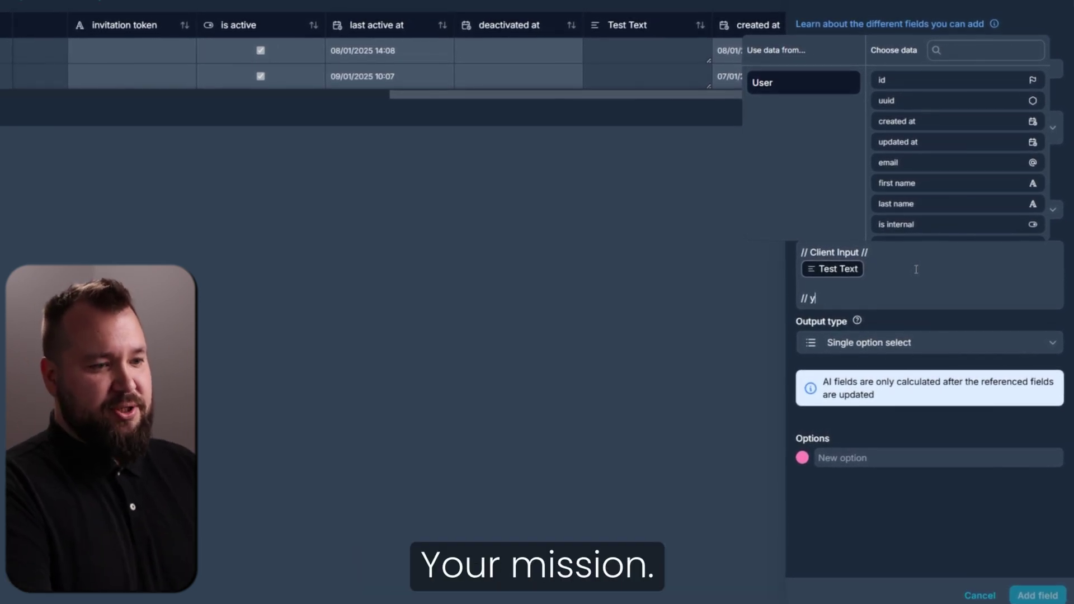
type("our Mission //")
key("Return")
type("Please extract the")
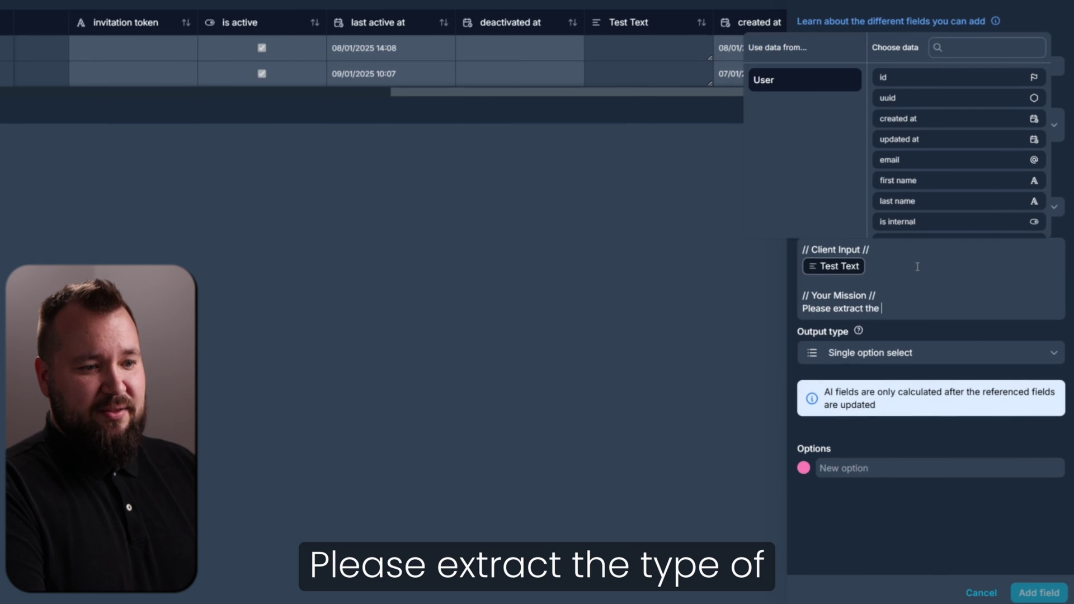
type("vehicle the client has")
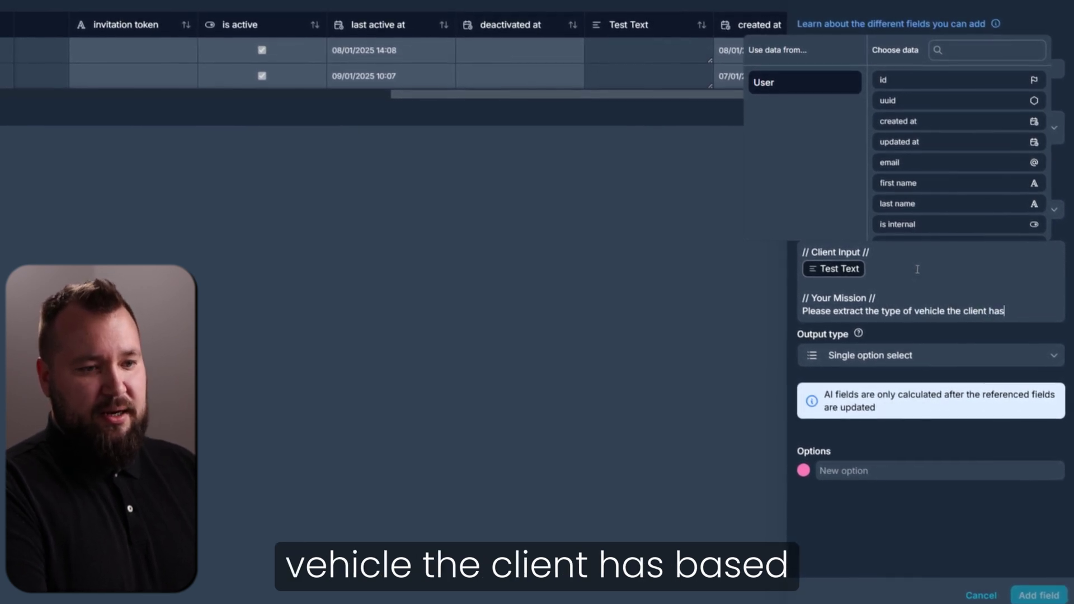
type("on the client input")
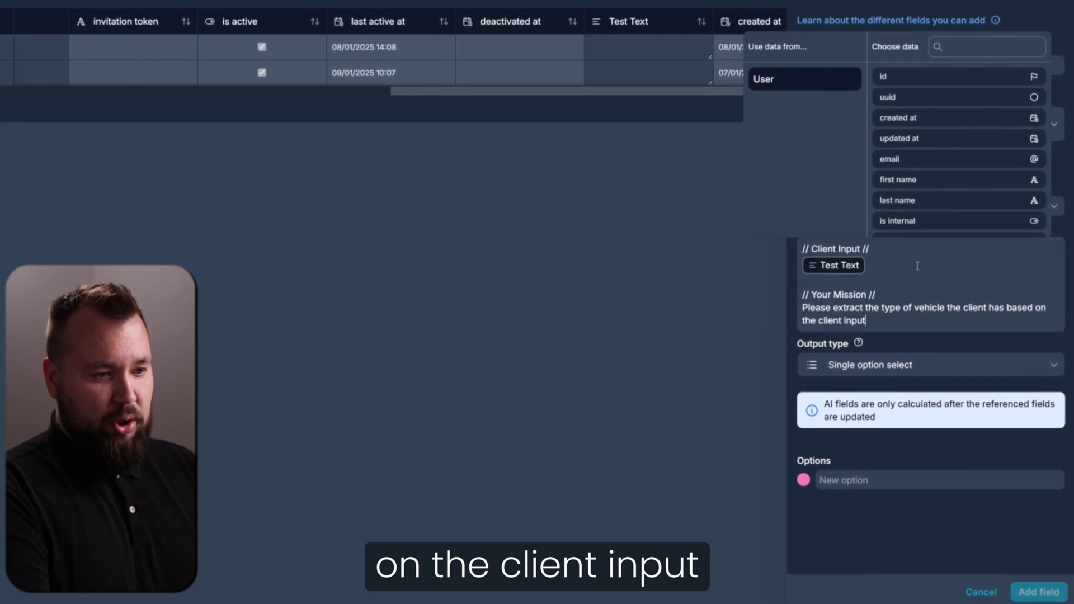
type(" above.")
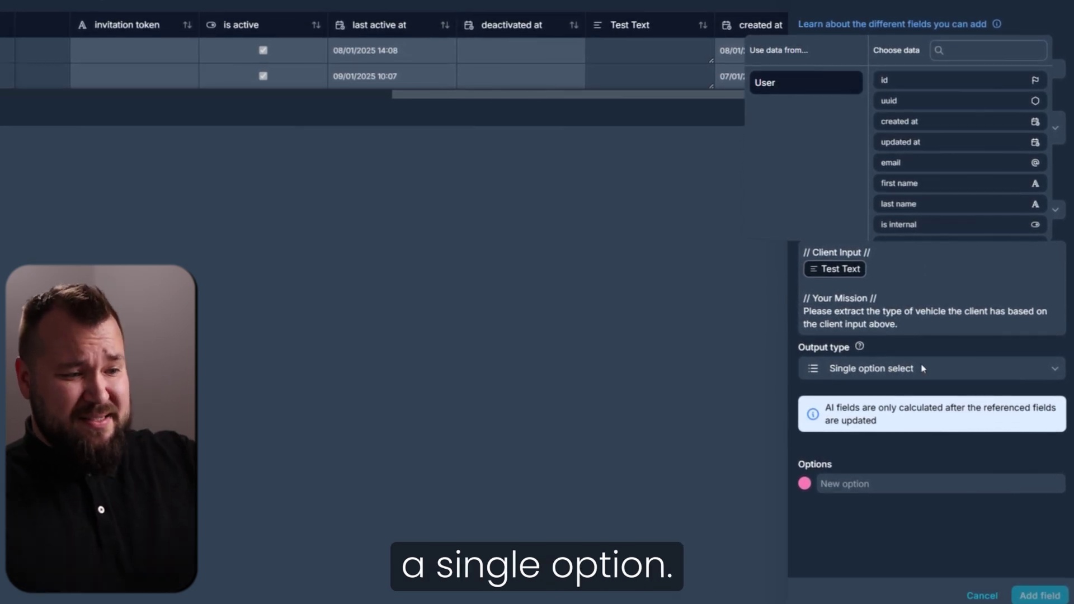
Keep the output type as Single option select, define the options EV, Military, Tractor and Other, and add the field.
left_click(936, 364)
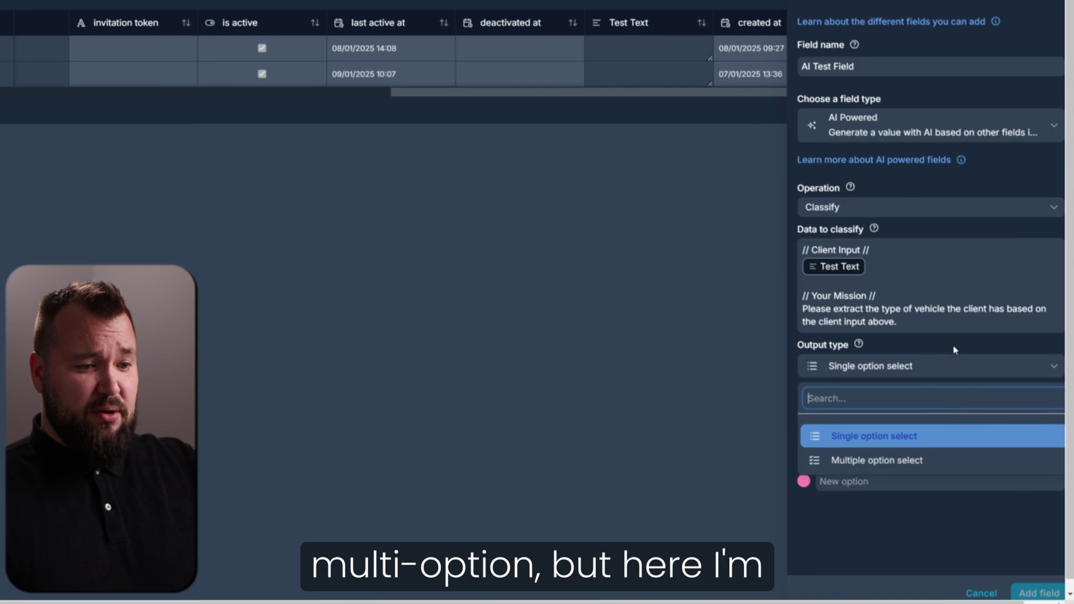
left_click(881, 437)
type("EV")
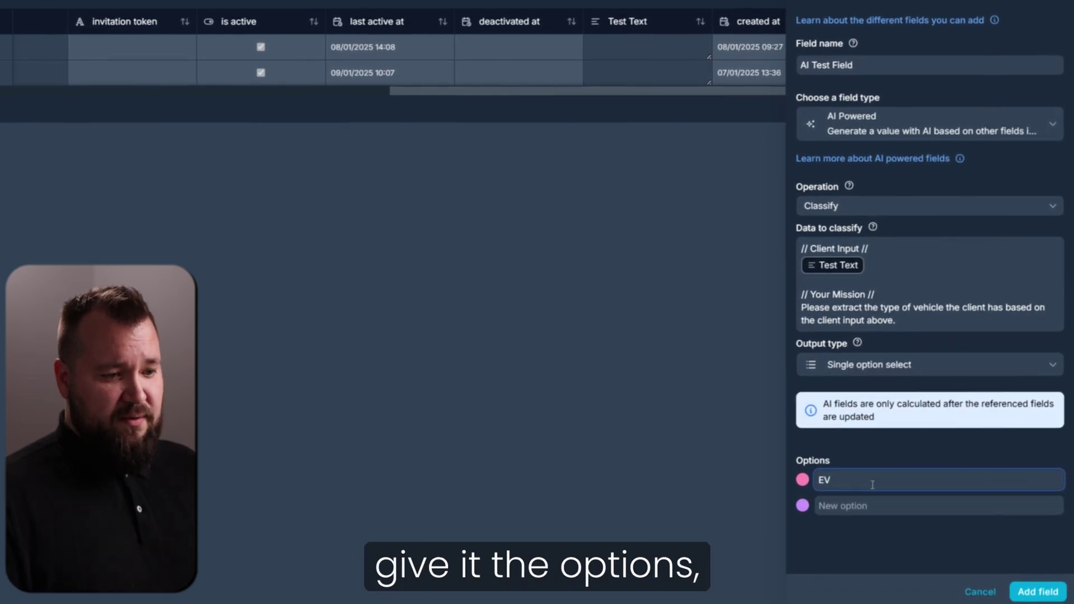
left_click(880, 508)
type("Militar")
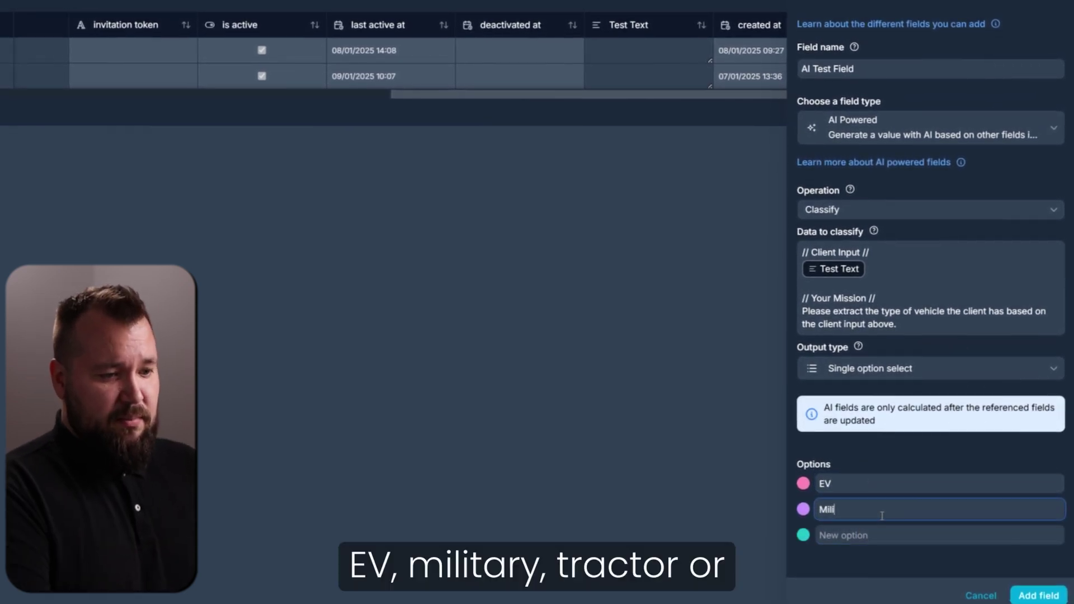
type("y")
left_click(882, 514)
type("Tractor")
left_click(911, 502)
type("Other")
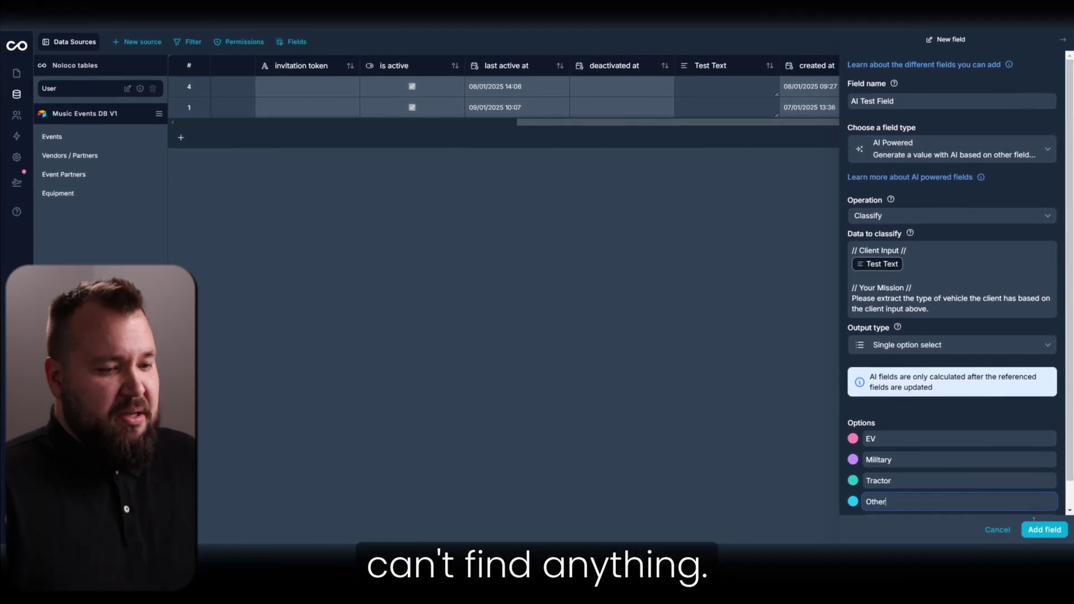
left_click(1040, 530)
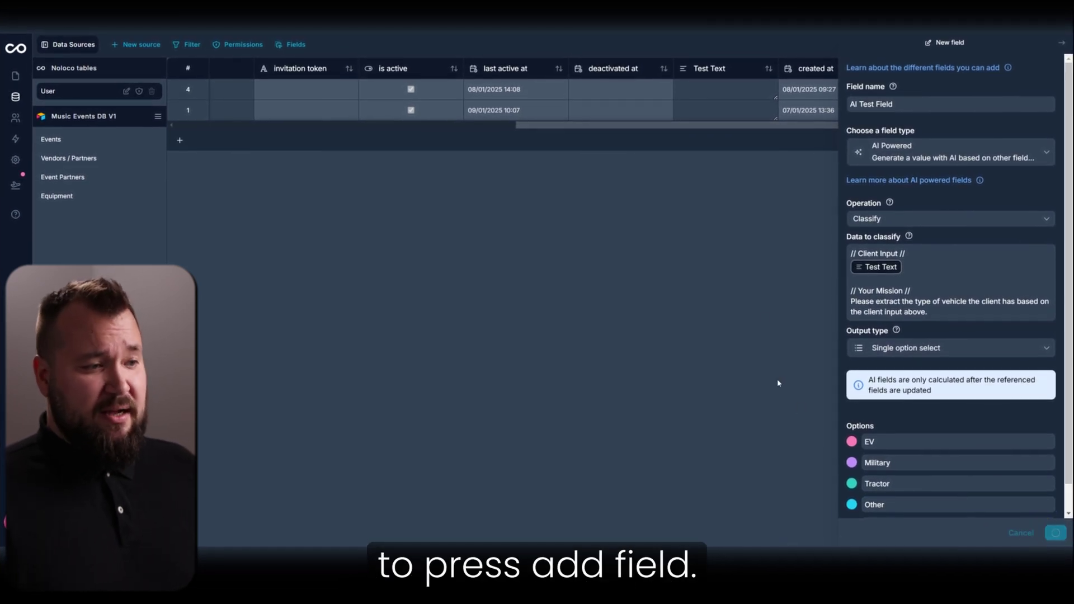
Enter "My humvee broke down in the middle of the street and i need help to get moving again. Please Help" as record 4's Test Text.
scroll(735, 128, "right", 3)
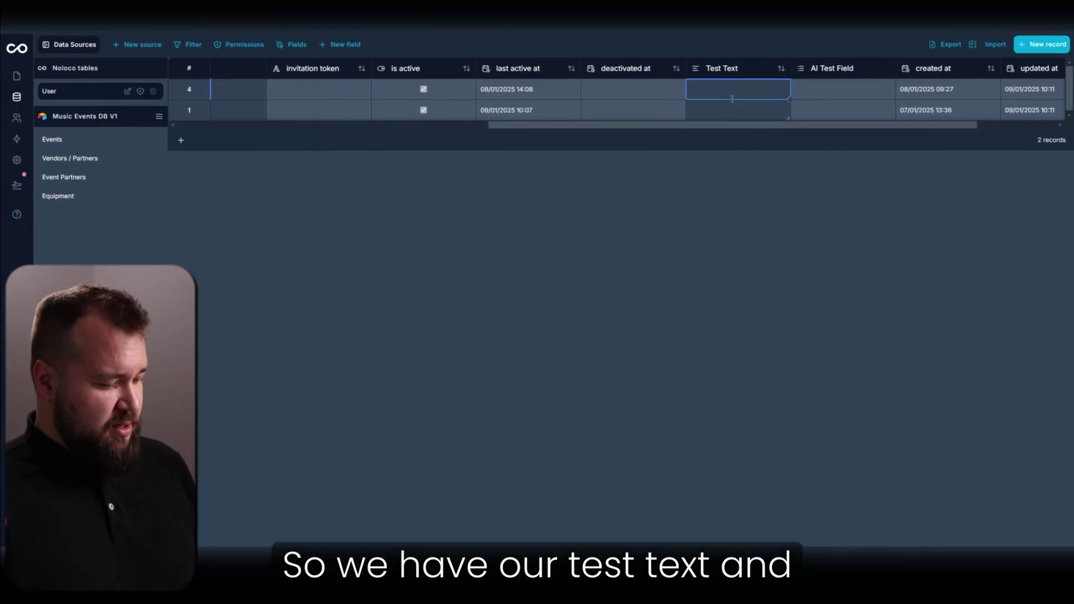
type("My humvee broke down in the middle of the street and i need")
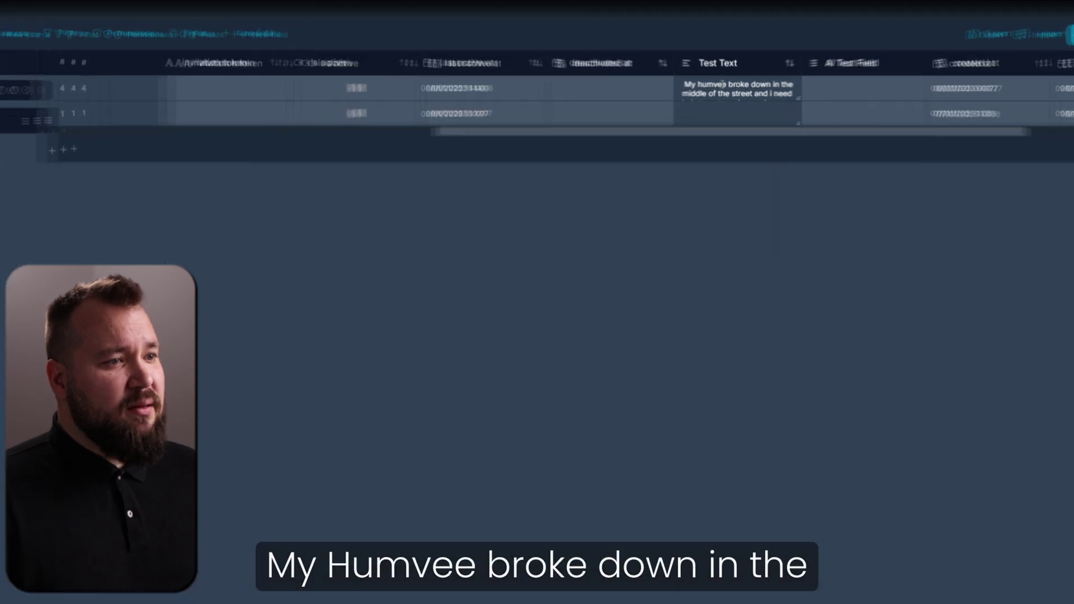
left_click(783, 97)
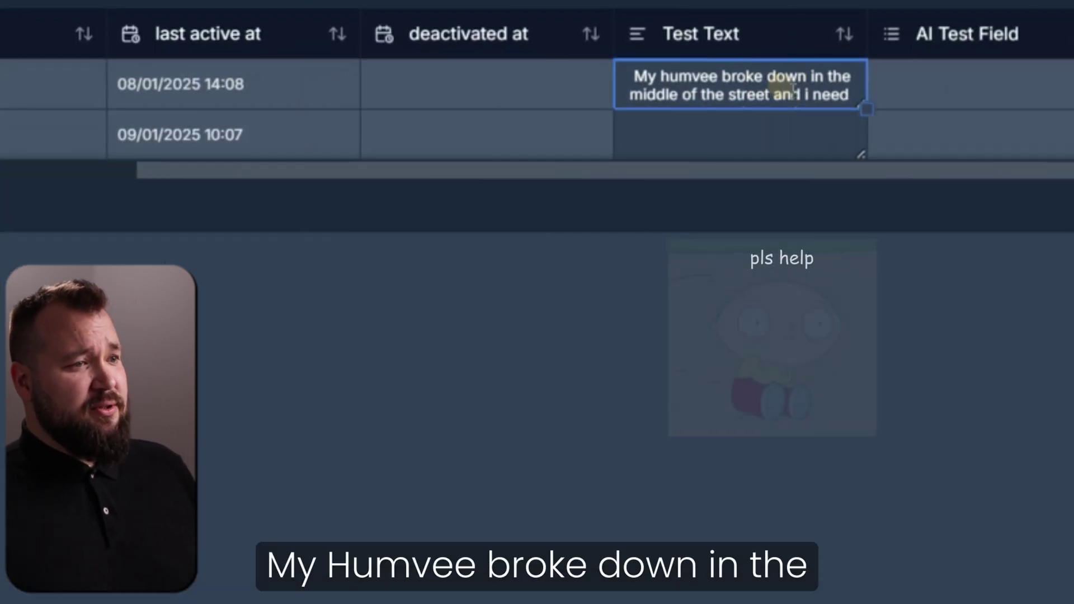
left_click(846, 95)
left_click(796, 338)
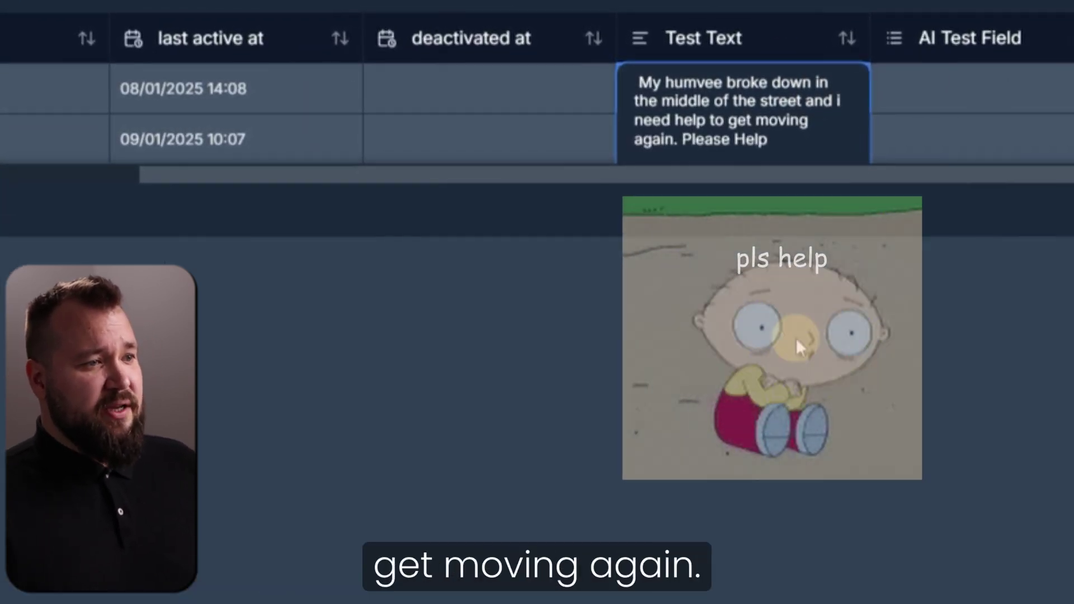
Refresh the User table to check the AI Test Field classifications generated from the Test Text entries.
left_click(1002, 90)
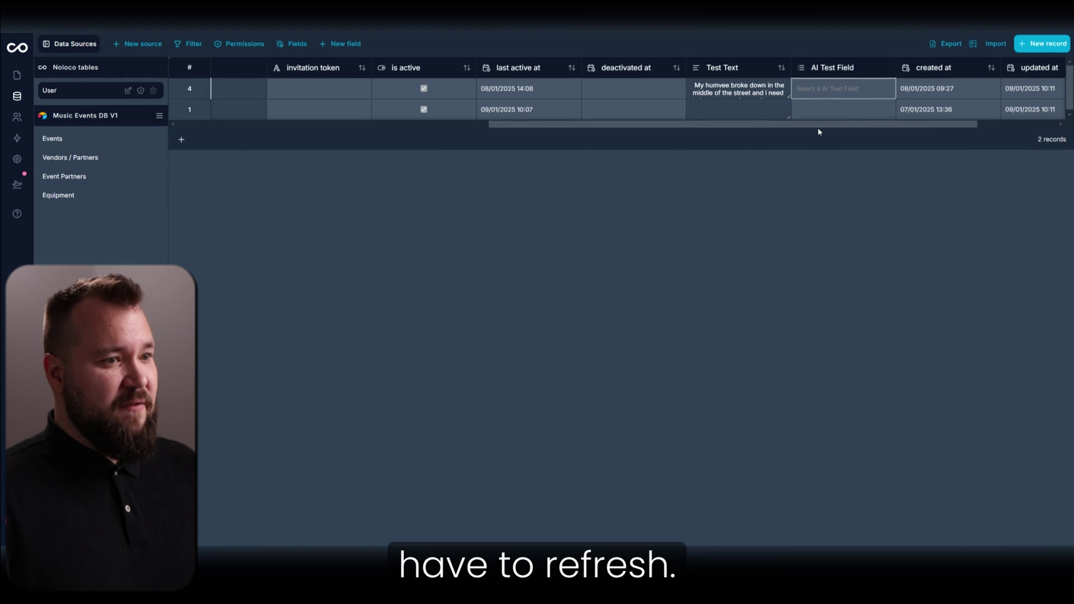
key("F5")
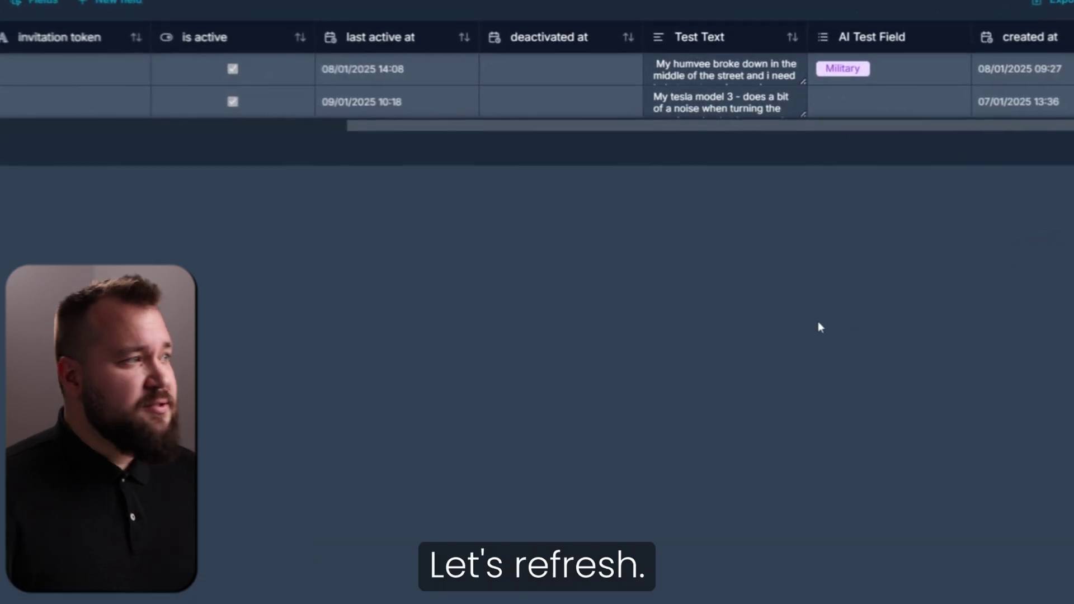
key("F5")
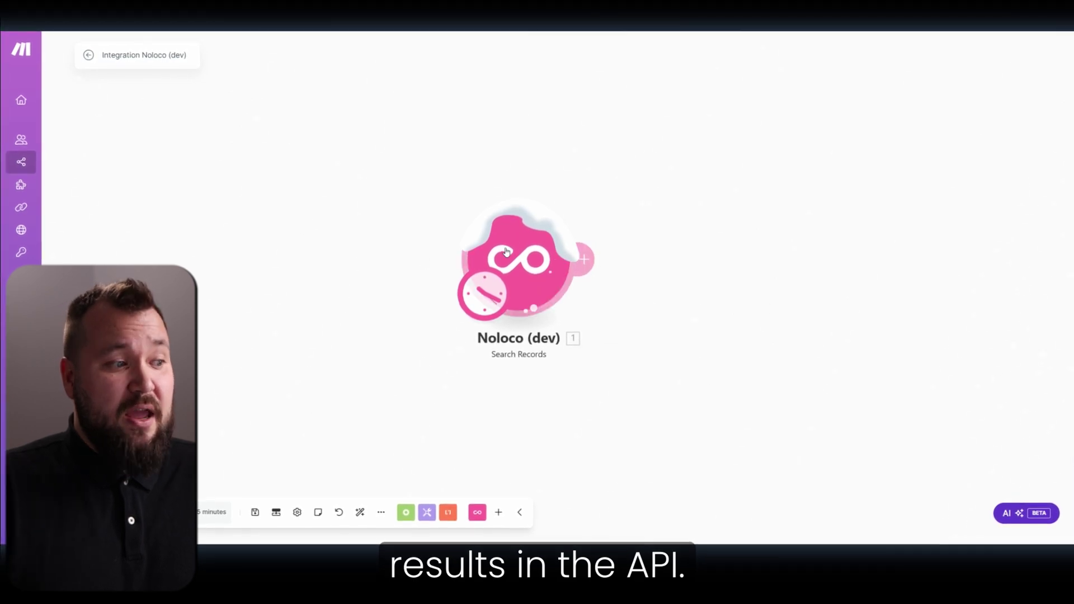
In the Make scenario, run only the Noloco Search Records module and examine the testText and aiTestField values in its output.
right_click(516, 252)
left_click(555, 269)
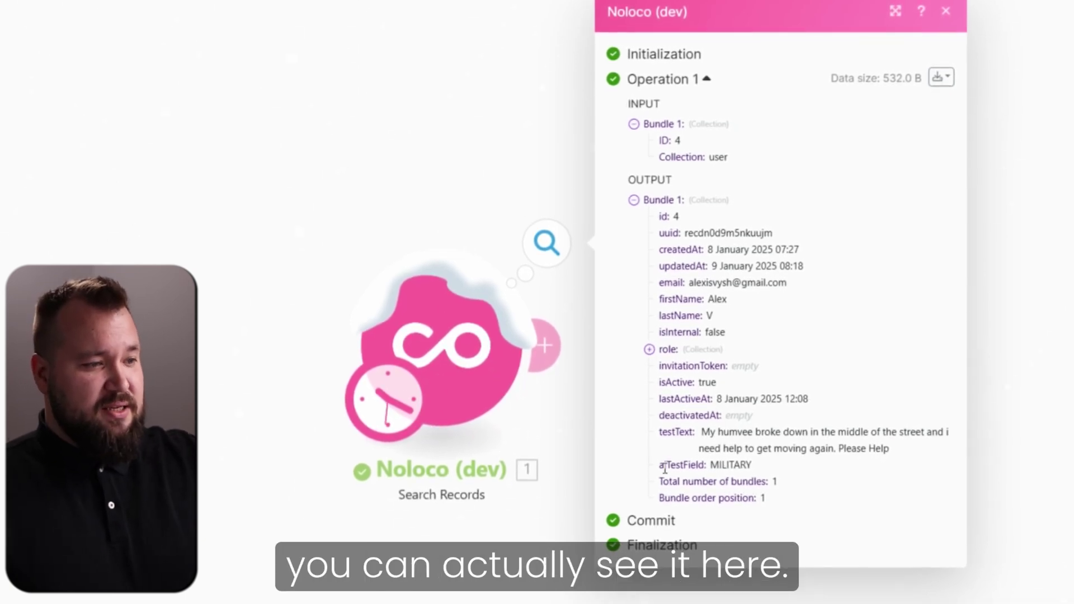
left_click_drag(702, 431, 860, 432)
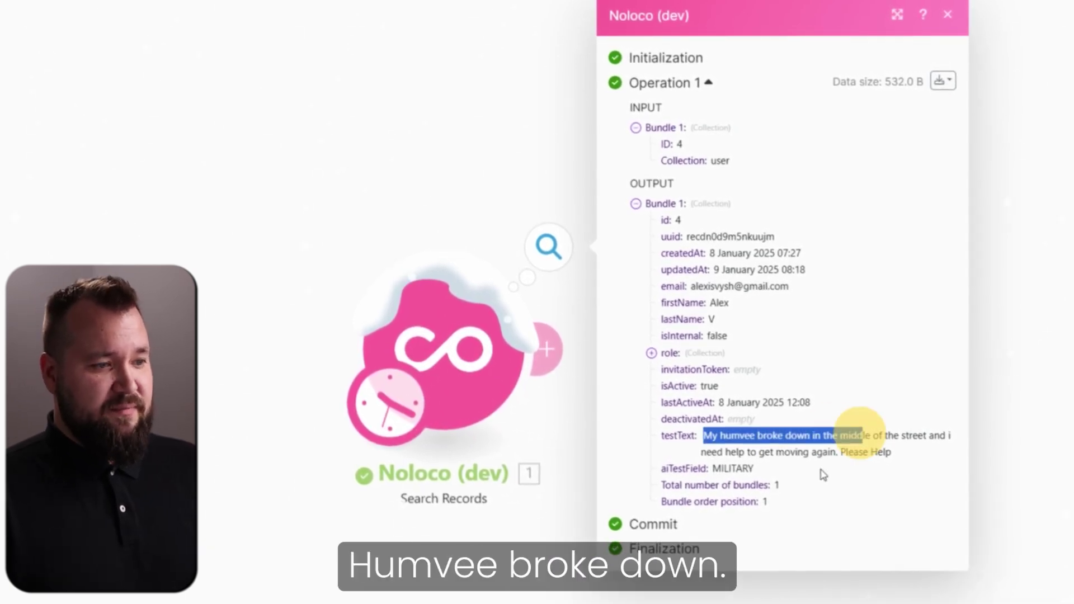
left_click(793, 447)
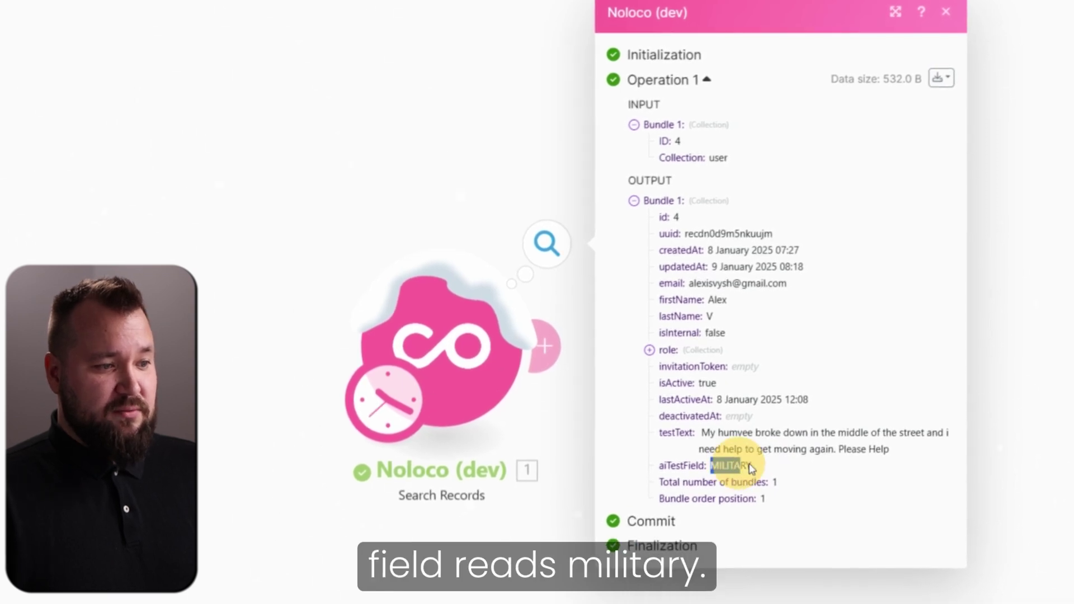
left_click(389, 154)
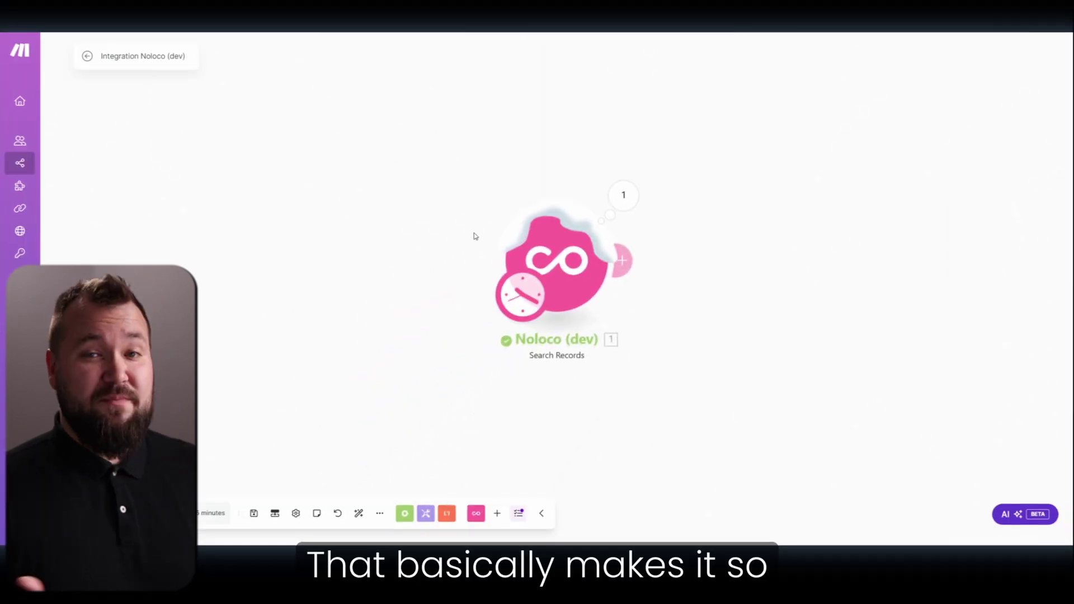